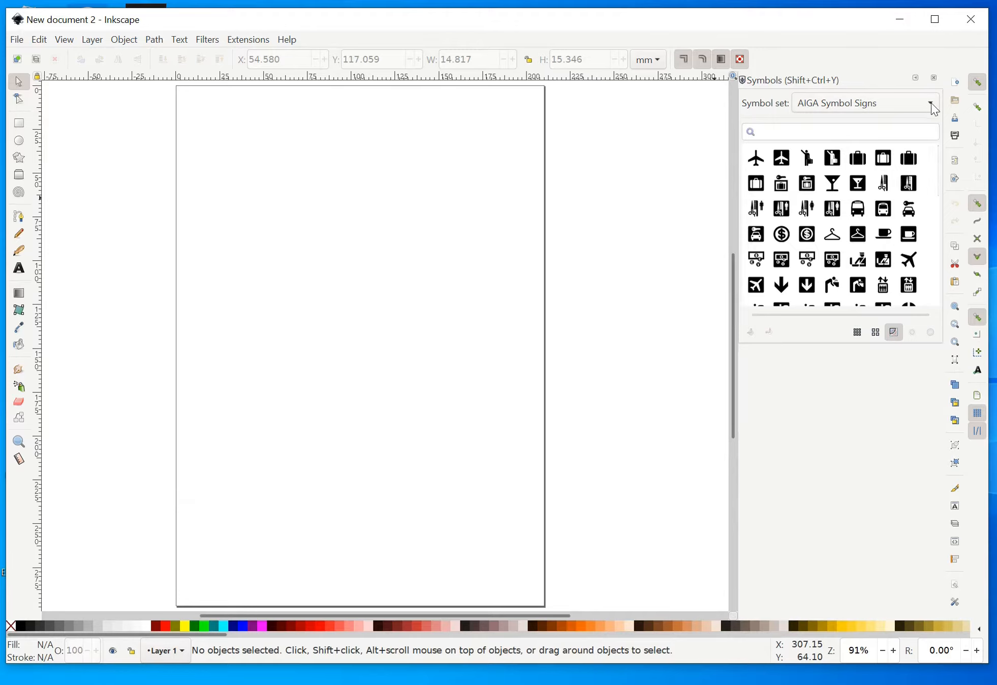
View the Current document symbol set, and return to the AIGA Symbol Signs set.
left_click(921, 103)
left_click(874, 74)
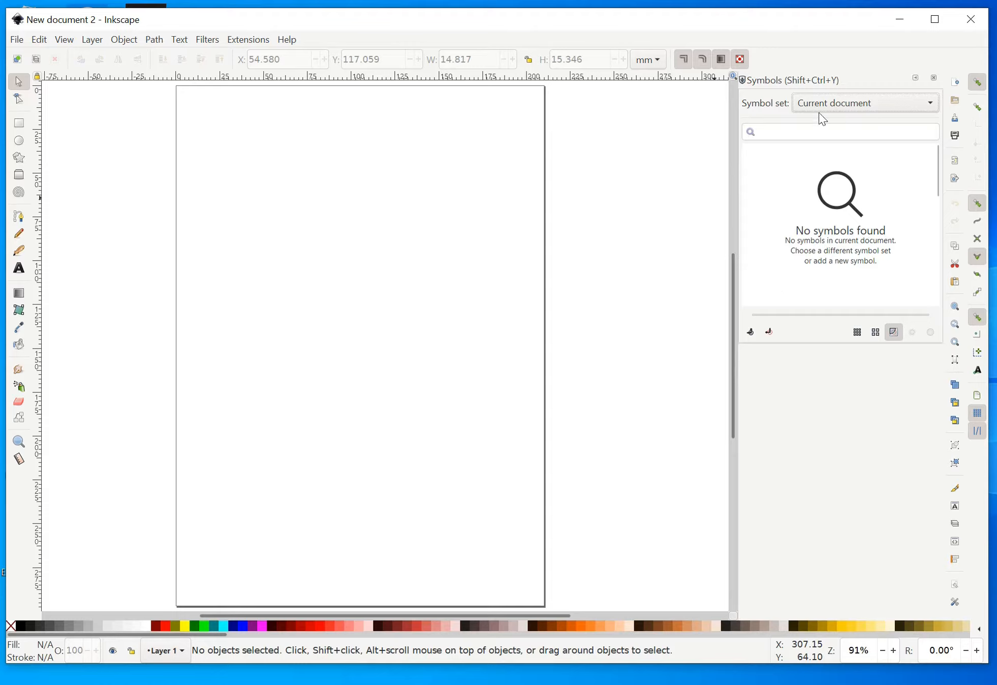
left_click(928, 107)
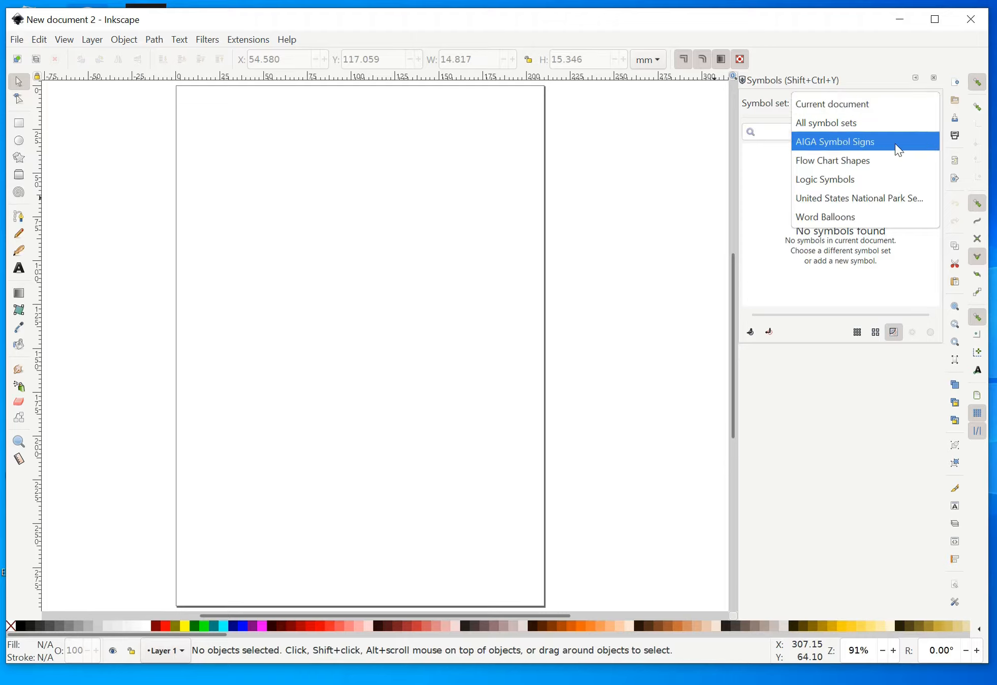
left_click(860, 146)
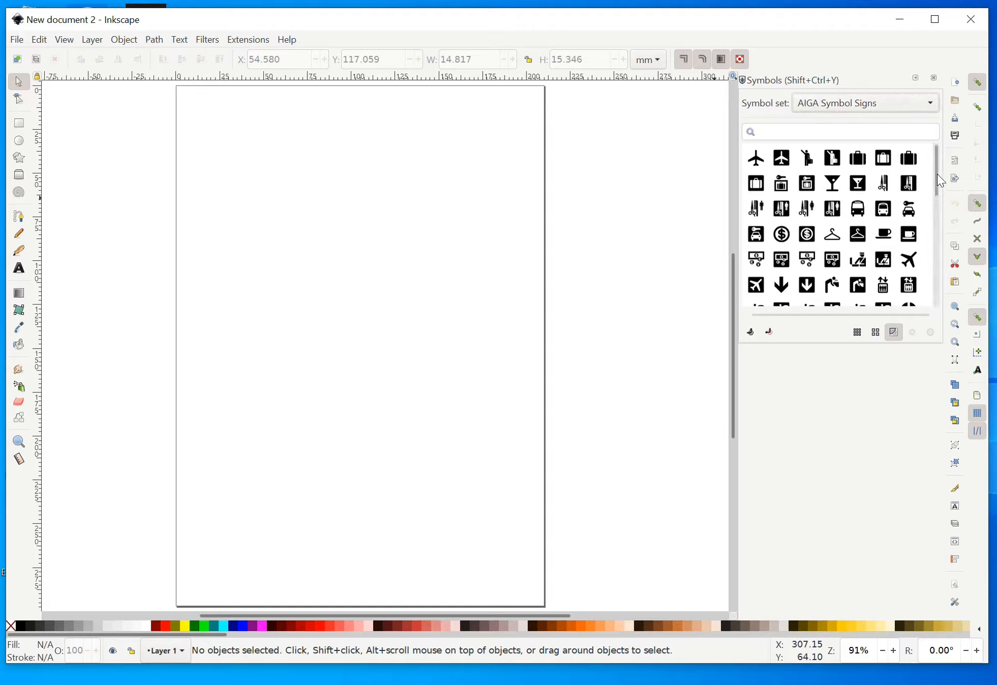
mouse_move(937, 174)
left_mouse_down()
mouse_move(936, 285)
mouse_move(929, 175)
left_mouse_up()
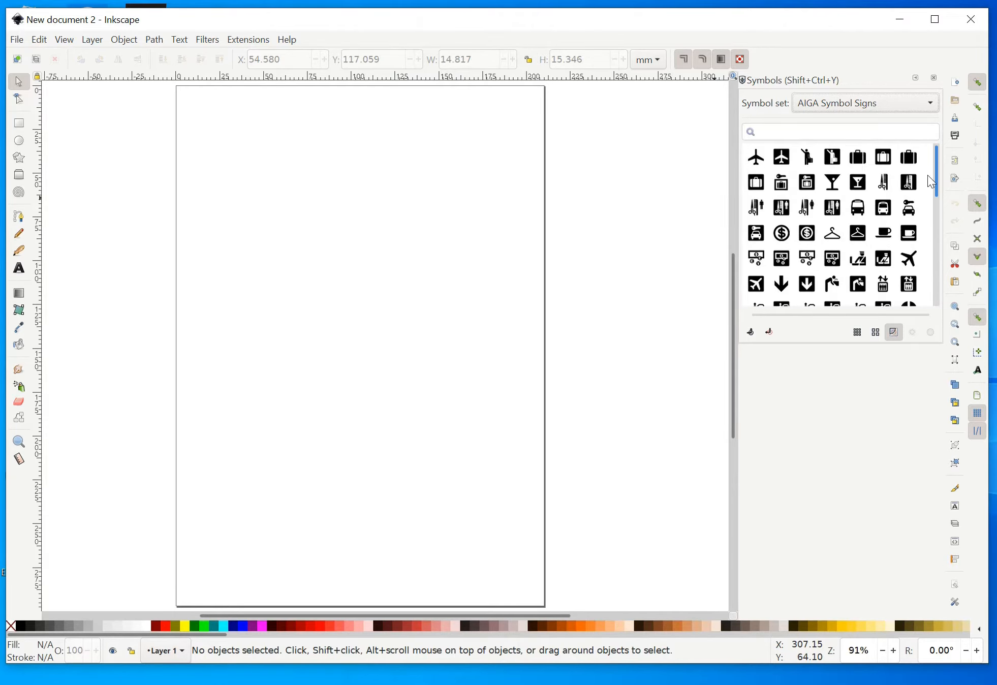
Place the Baggage Lockers symbol on the upper page, enlarge it to about 38 by 46 mm, and rotate it clockwise.
left_click_drag(781, 183, 315, 229)
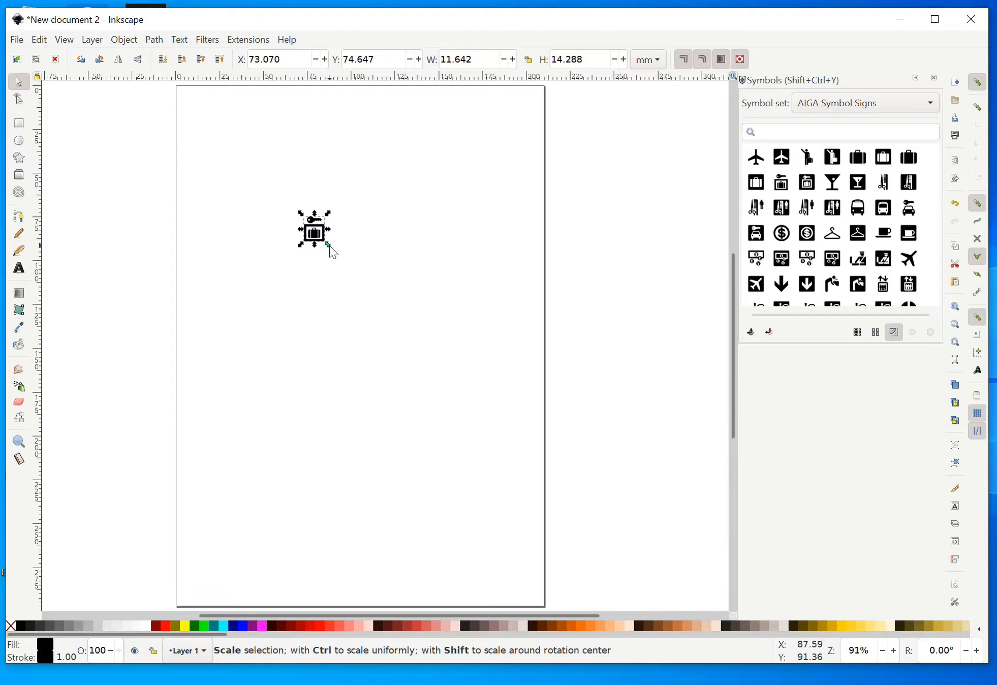
left_click_drag(331, 248, 378, 306)
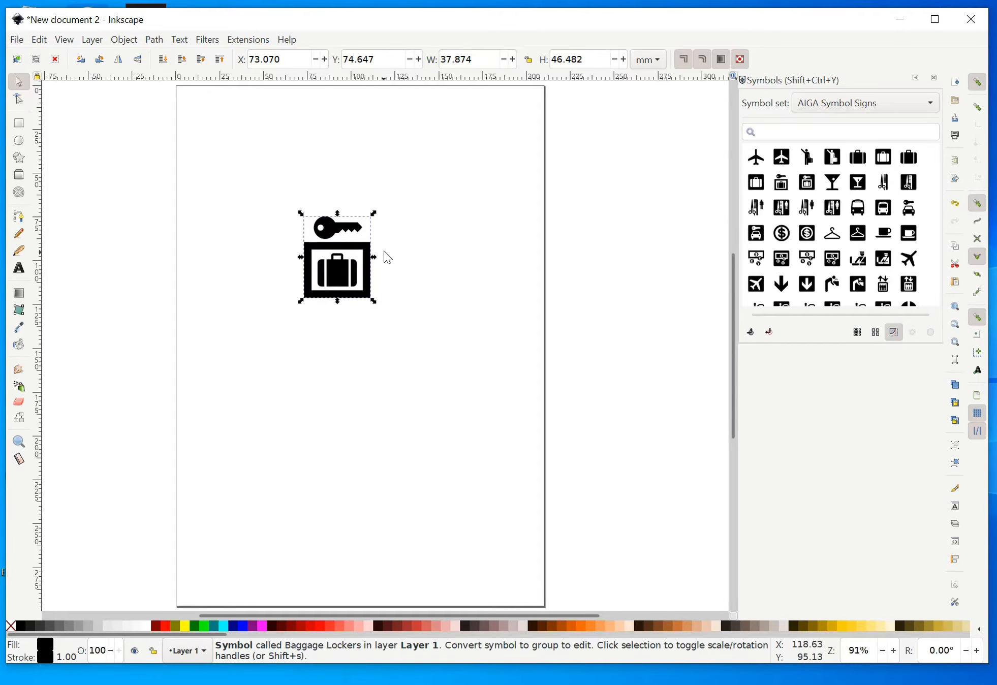
left_click(370, 259)
left_click_drag(376, 218, 396, 271)
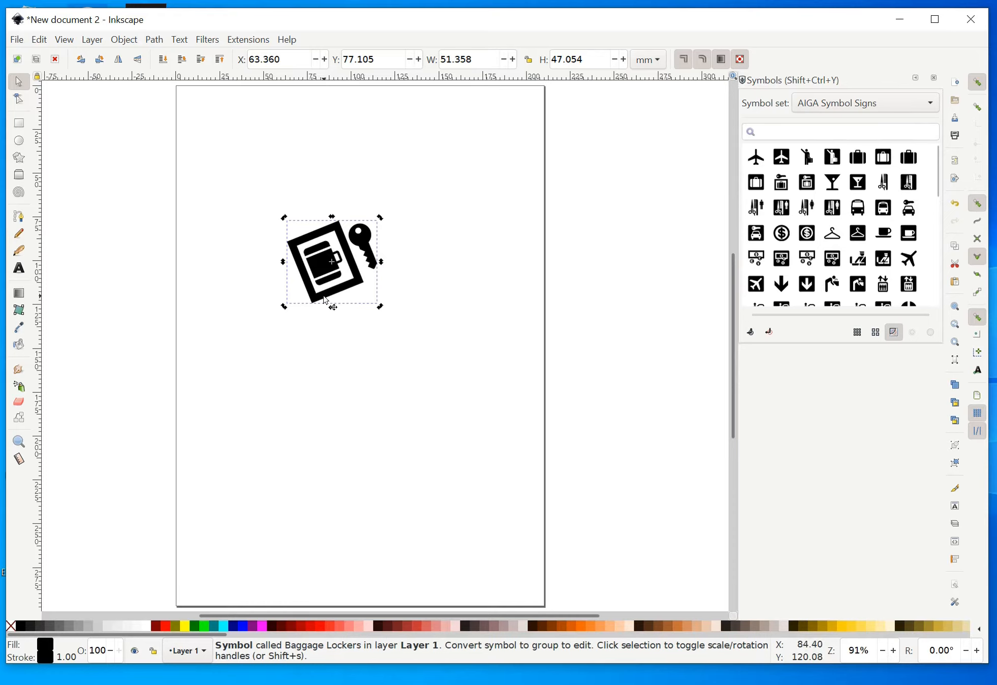
Browse the Flow Chart Shapes, Logic Symbols, United States National Park Service and Word Balloons symbol sets.
left_click(930, 103)
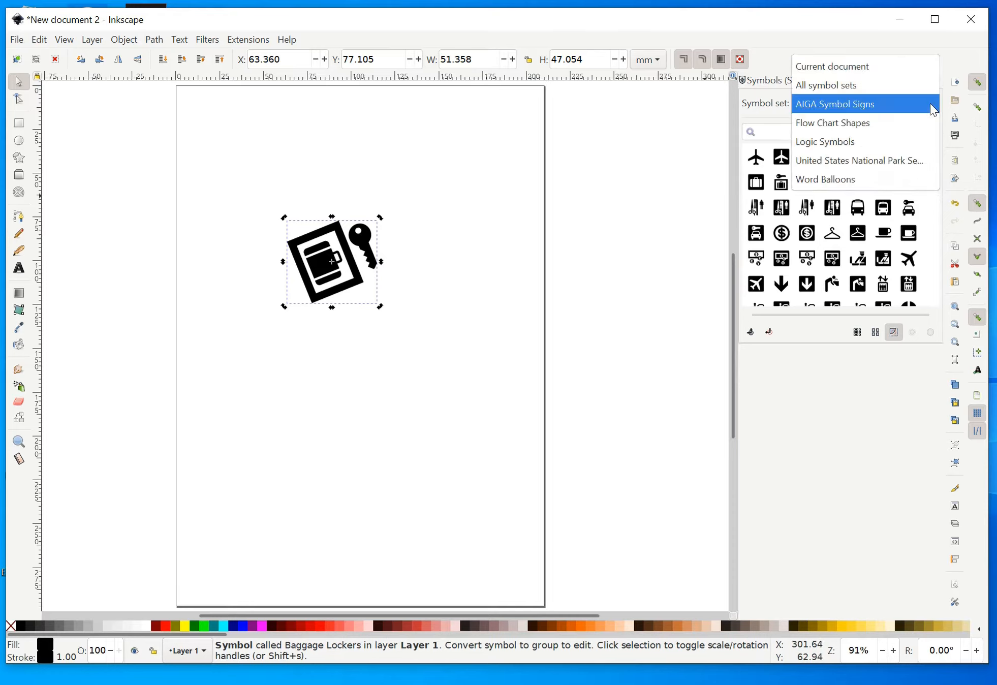
left_click(868, 123)
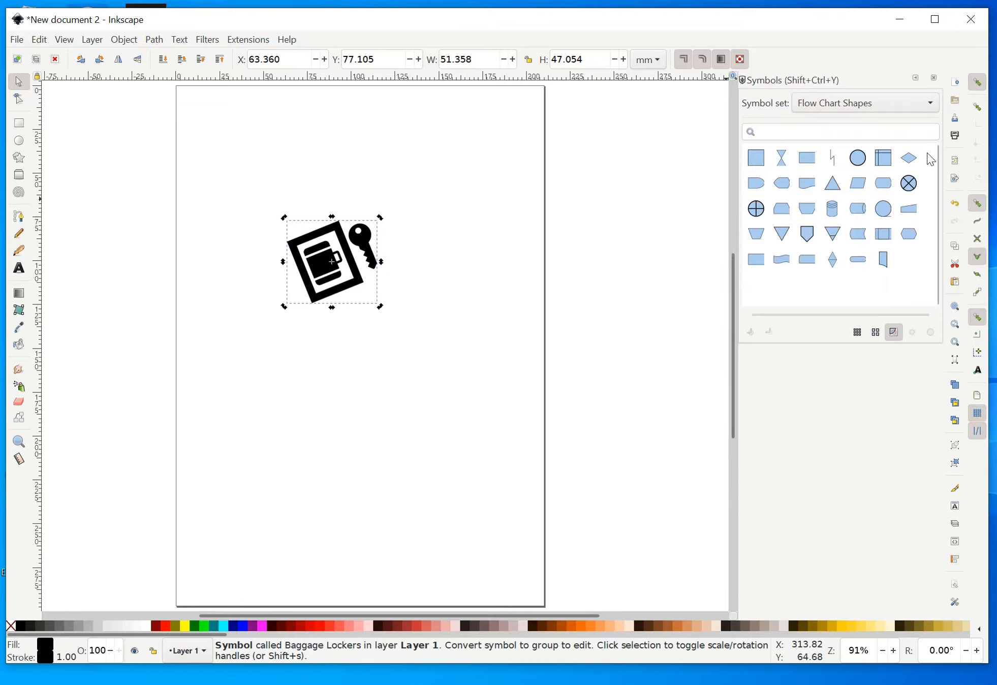
left_click(930, 103)
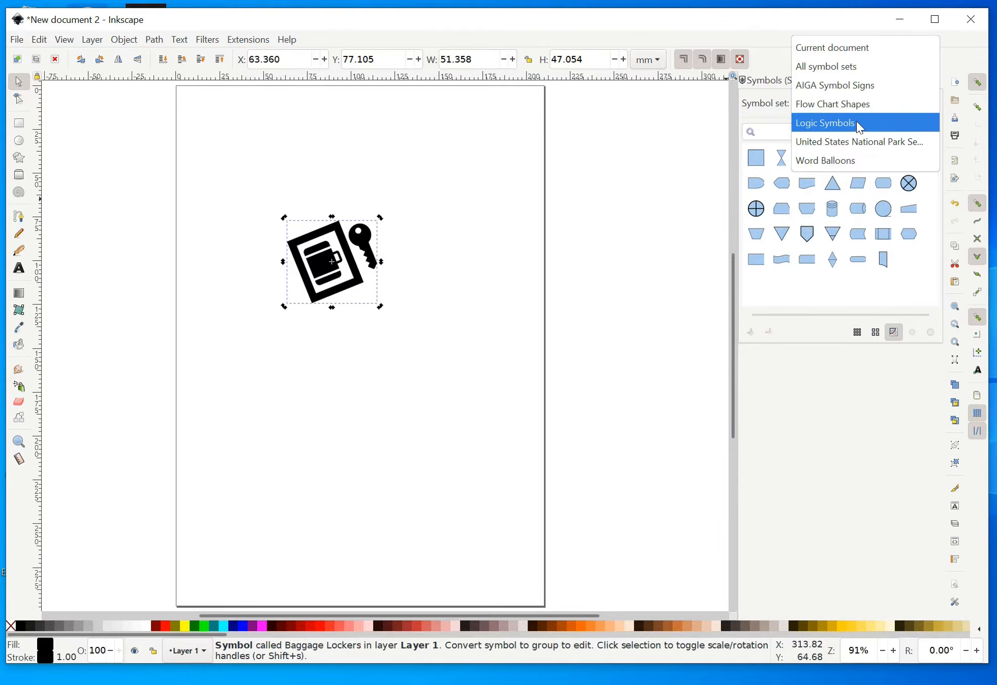
left_click(855, 122)
left_click(931, 105)
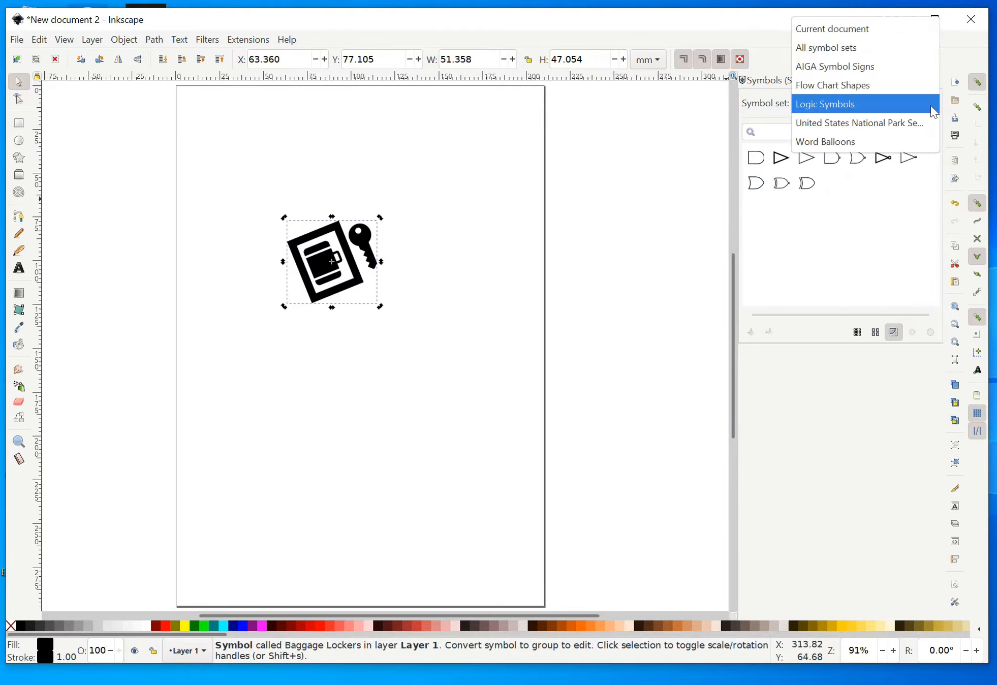
left_click(875, 122)
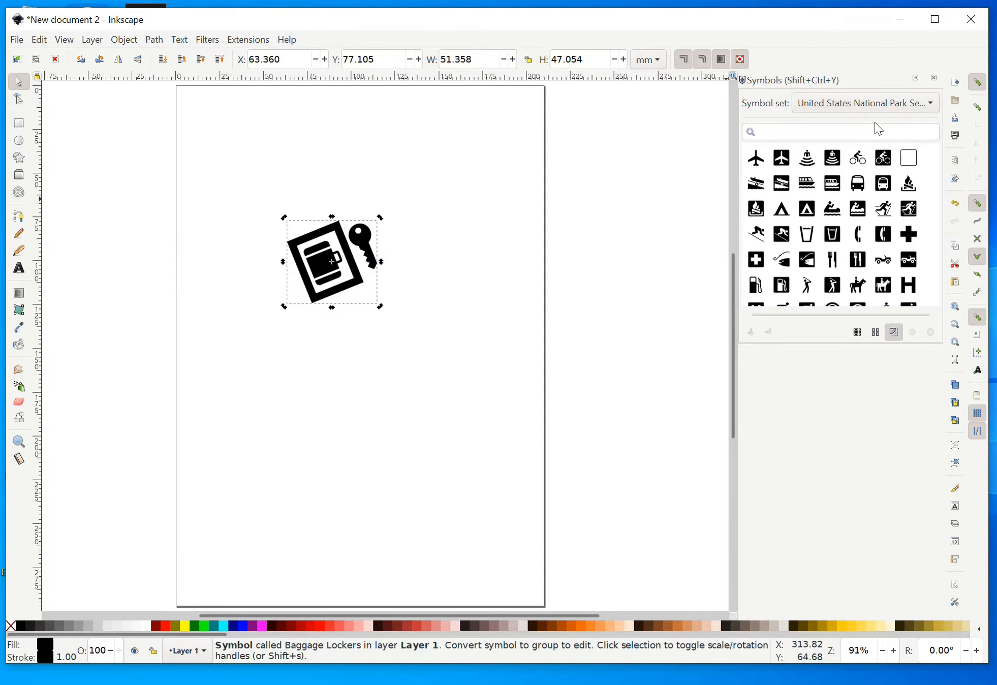
left_click(933, 104)
left_click(843, 117)
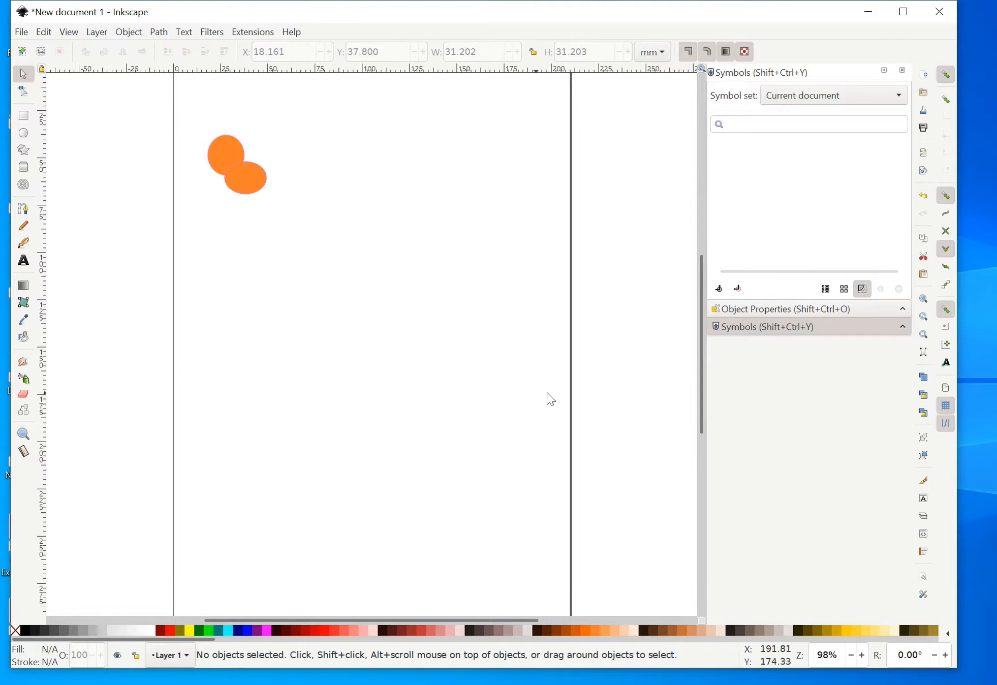
Open the object properties of the orange two-ellipse group and change its ID to eatbetter.
left_click(243, 169)
right_click(243, 167)
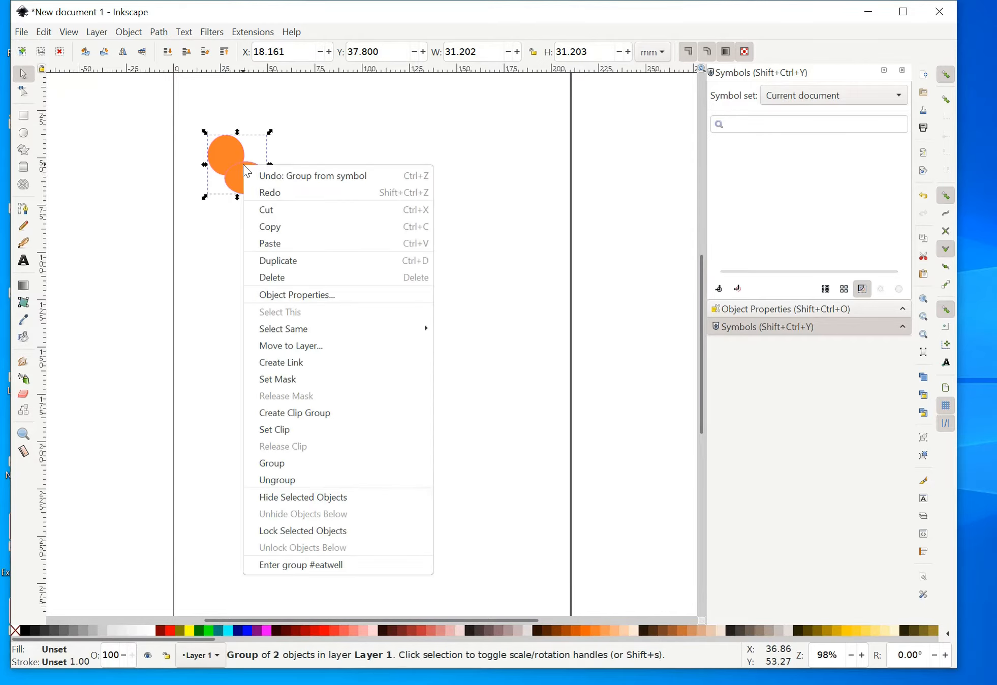
left_click(300, 296)
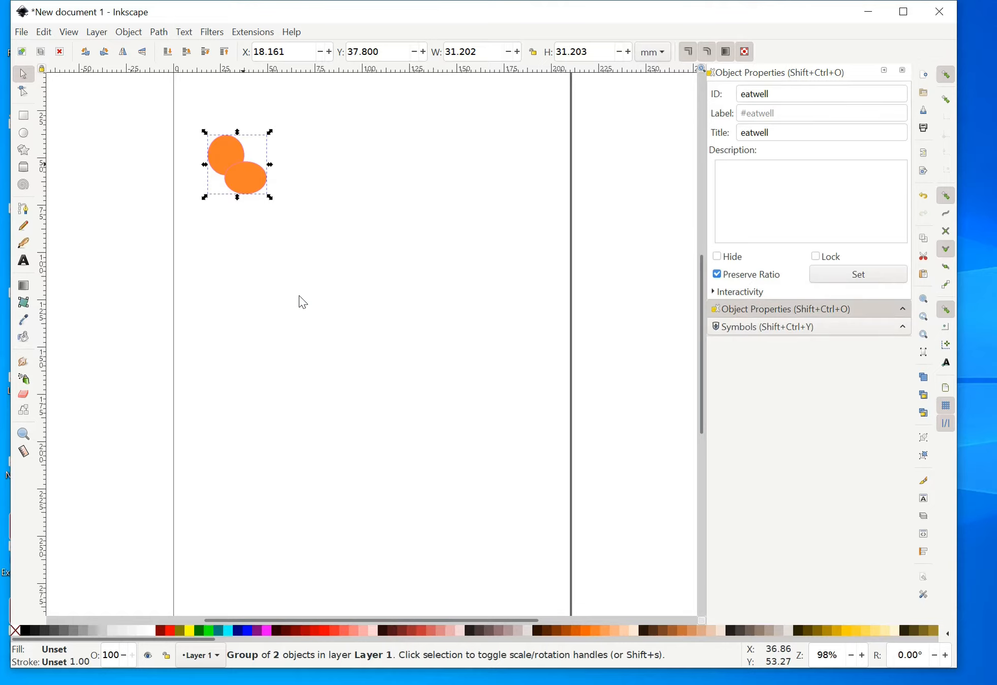
left_click(777, 93)
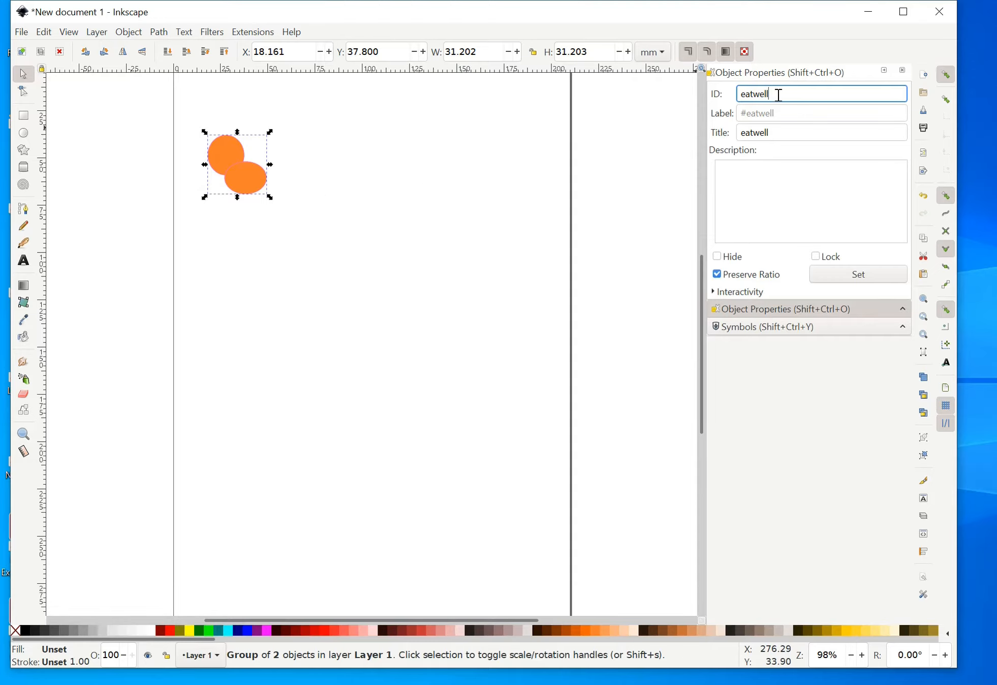
key("BackSpace")
key("BackSpace")
key("BackSpace")
key("BackSpace")
key("BackSpace")
key("BackSpace")
key("BackSpace")
type("eatbetter")
Set the orange group's label to #eatbetter and its title to eatbetter, and apply the properties.
left_click(780, 115)
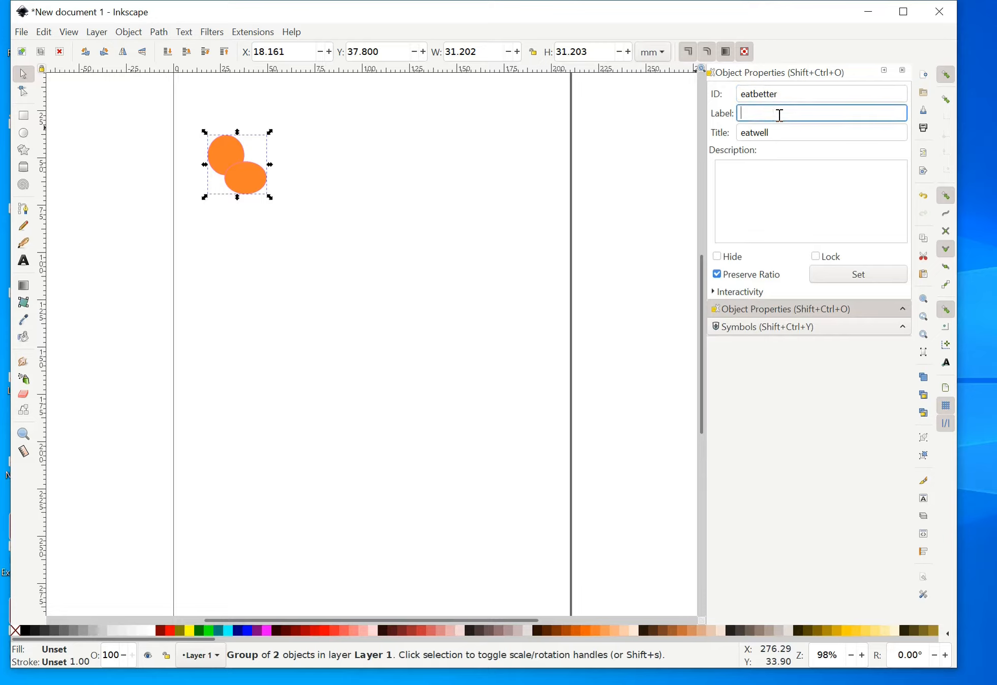
type("#eatbetter")
left_click(773, 135)
key("BackSpace")
key("BackSpace")
key("BackSpace")
key("BackSpace")
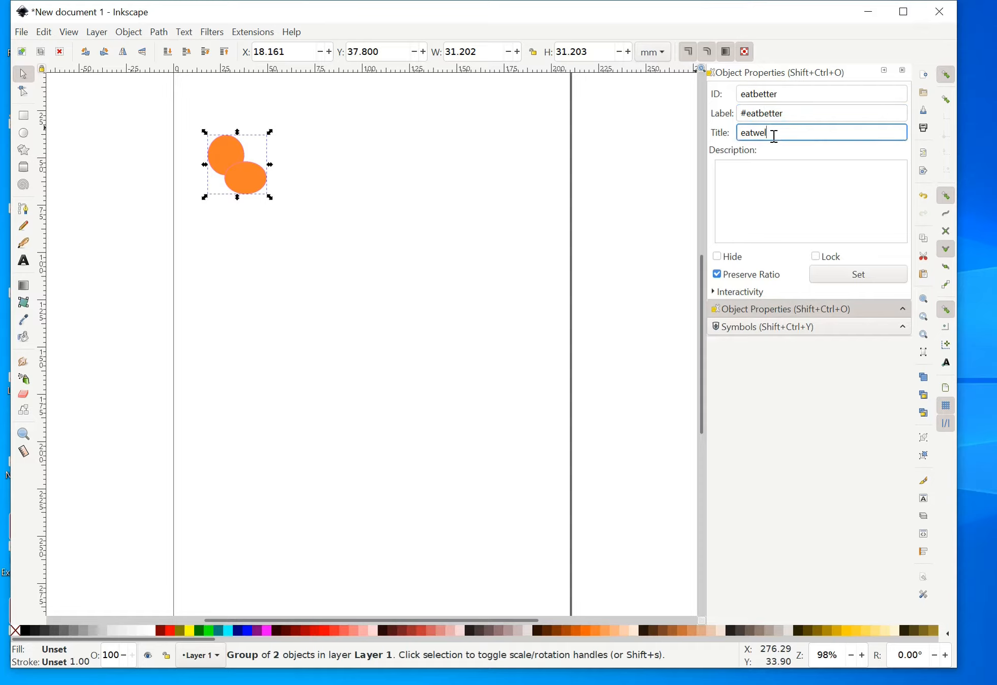
key("BackSpace")
key("BackSpace")
key("BackSpace")
type("eatbetter")
left_click(858, 277)
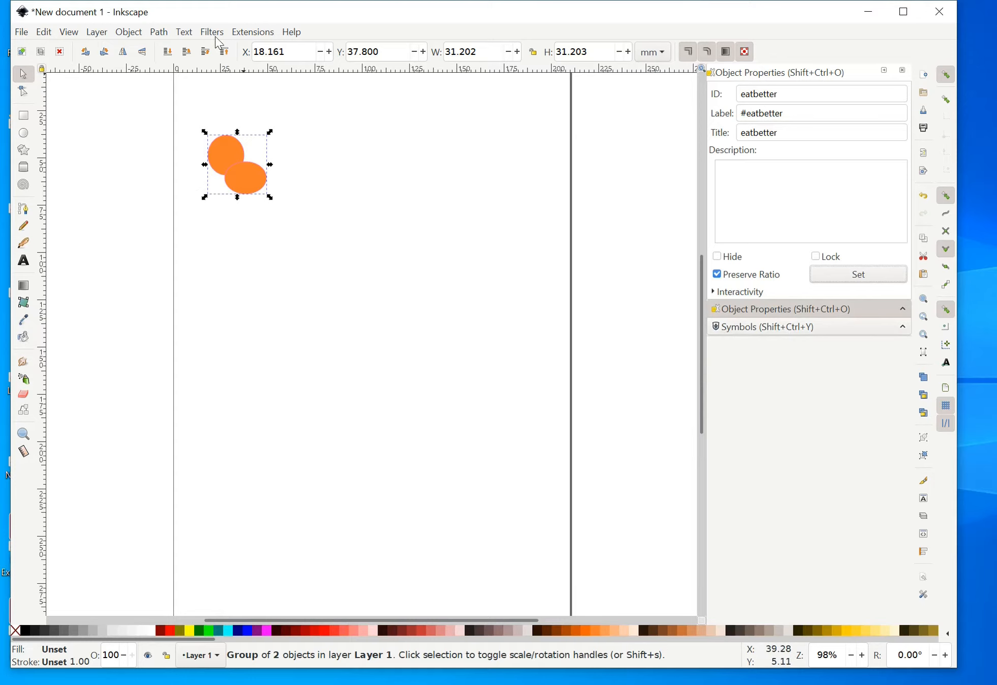
Convert the orange group into a symbol in the Current document symbol set.
left_click(134, 35)
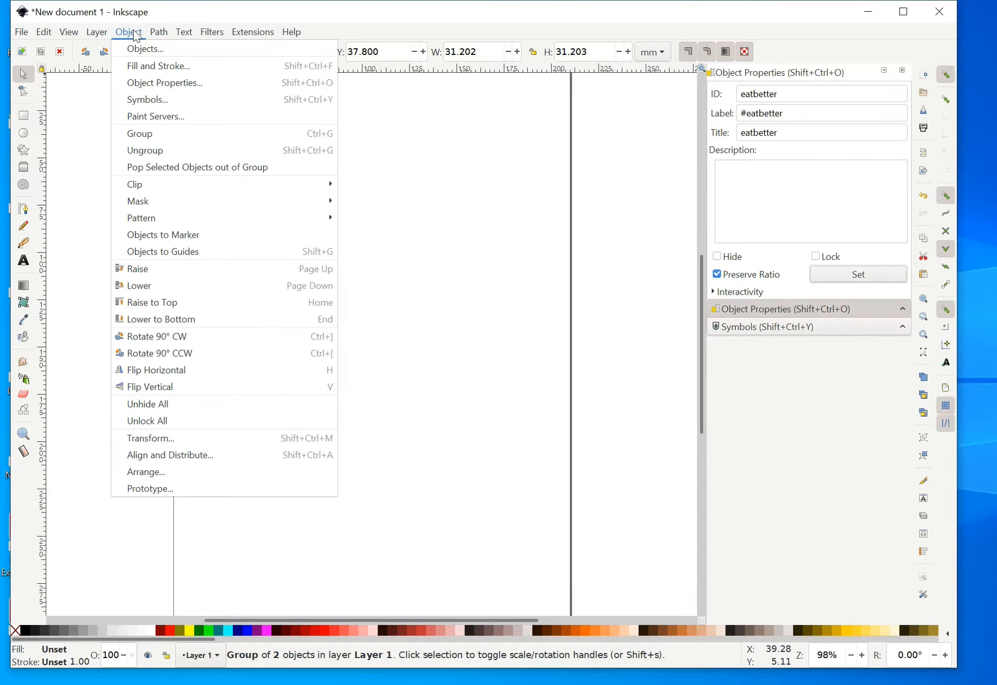
left_click(144, 100)
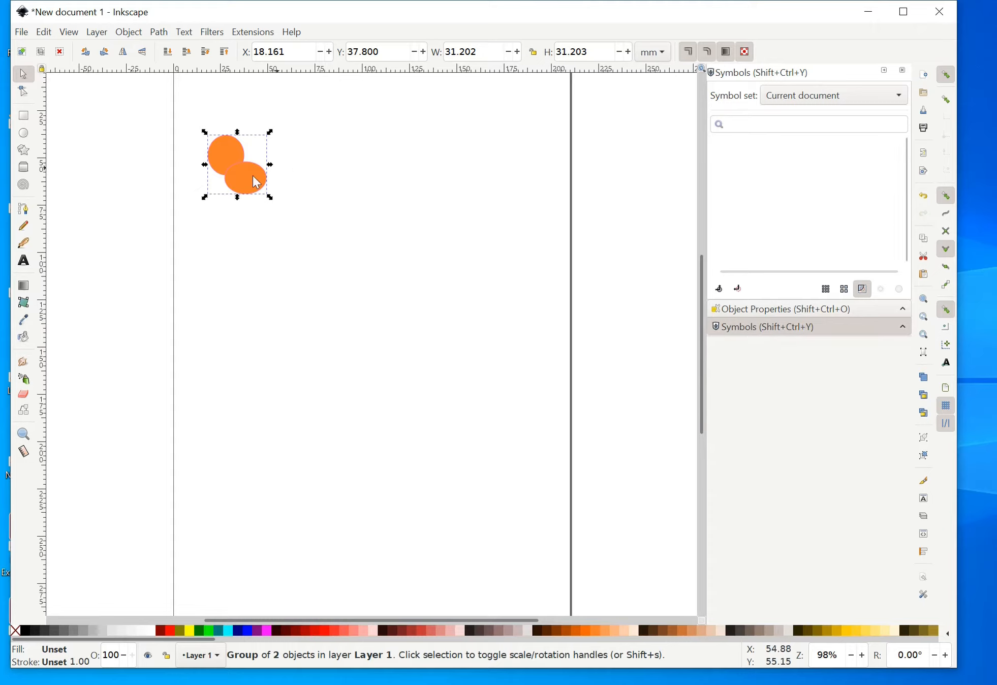
left_click(720, 291)
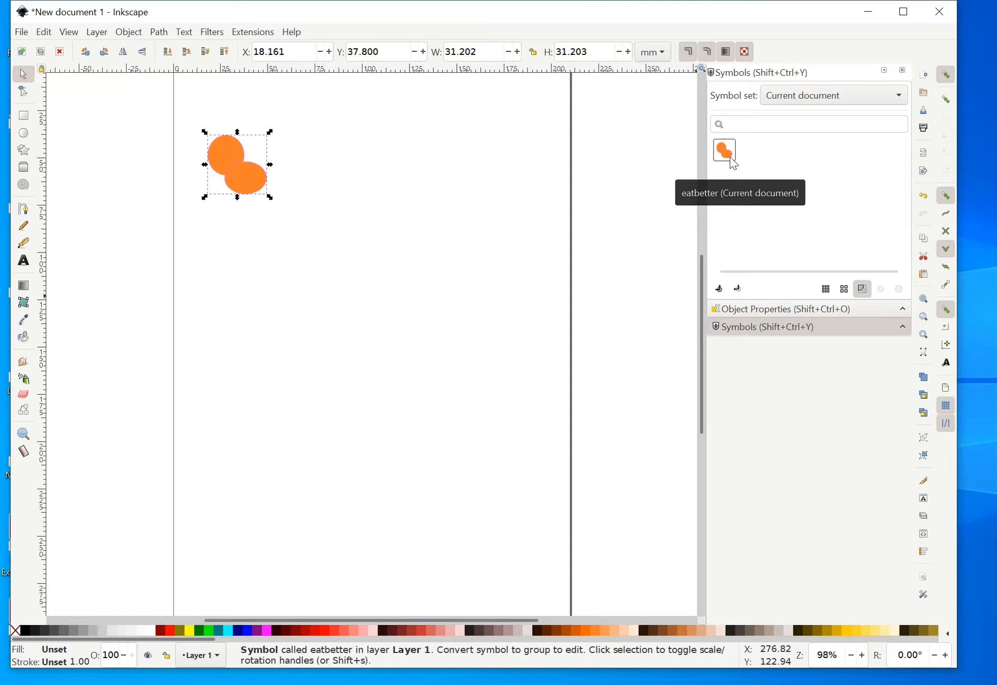
Deselect the orange symbol and display the Flow Chart Shapes symbol set.
left_click(320, 181)
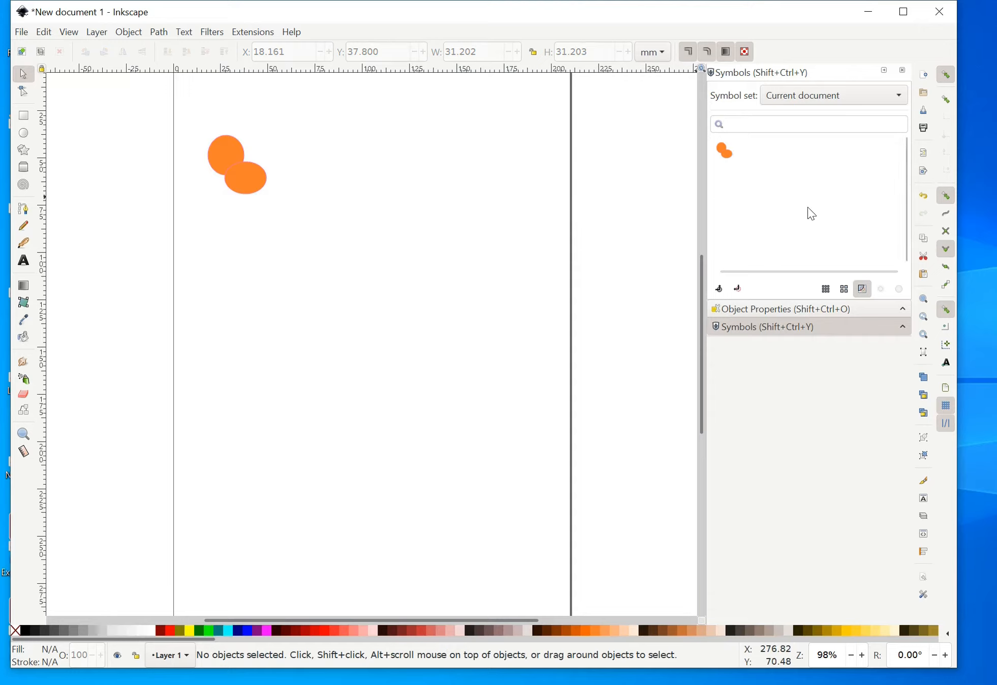
left_click(898, 97)
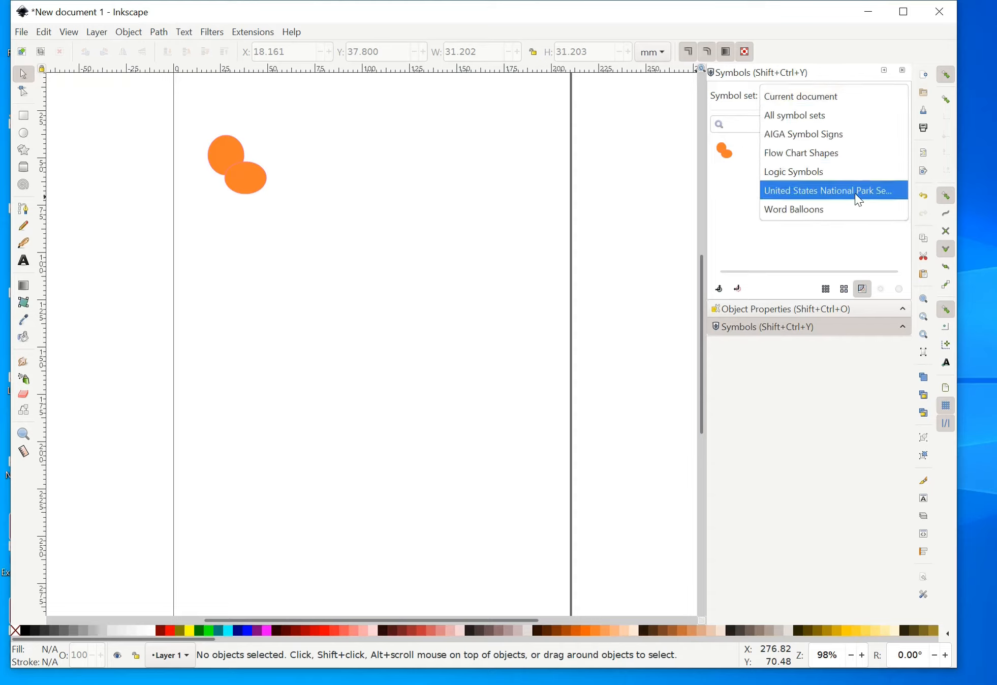
left_click(810, 155)
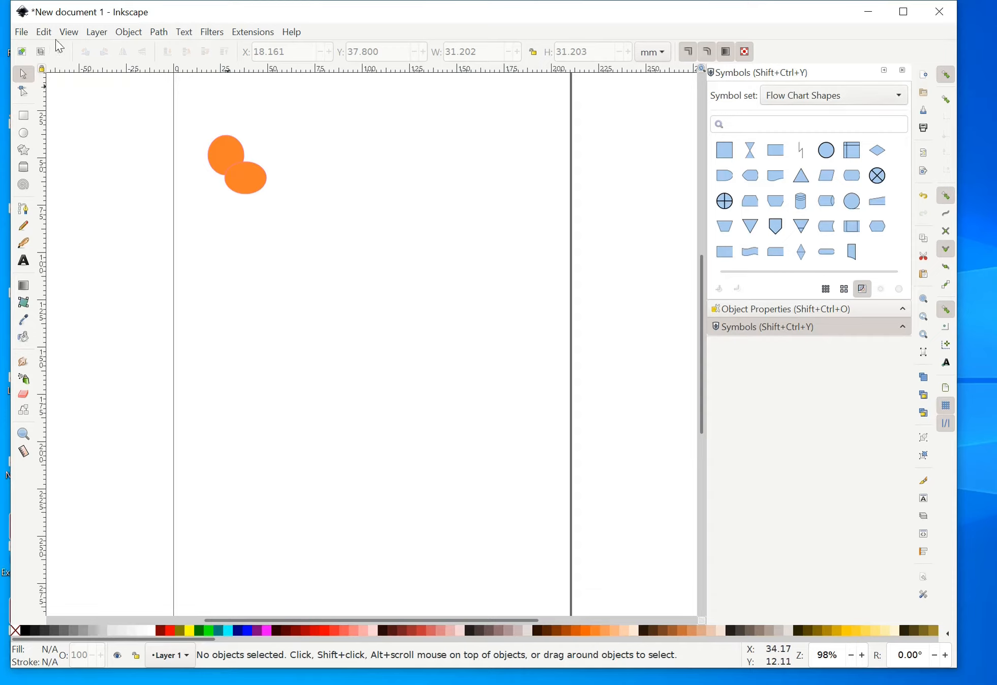
Examine the Metadata and License settings in the document properties, and close them.
left_click(22, 32)
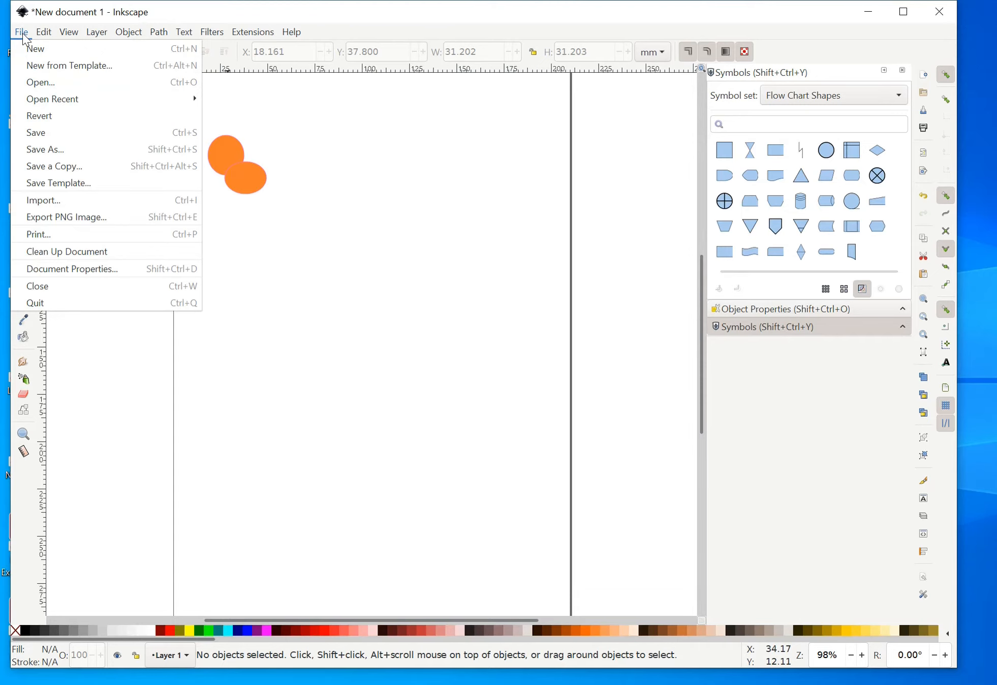
left_click(65, 274)
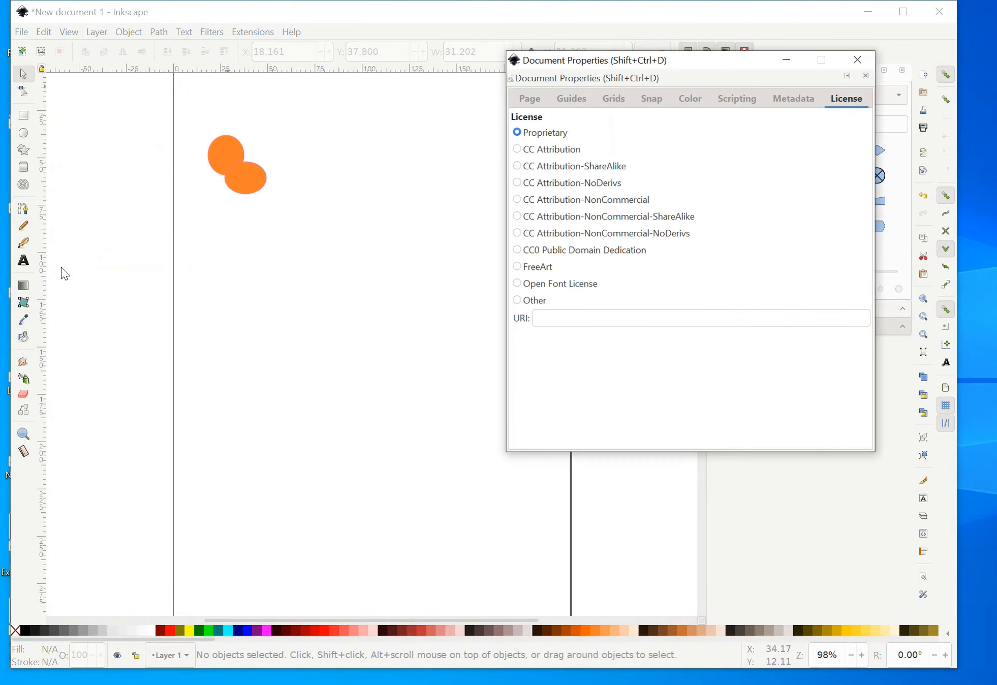
left_click(787, 108)
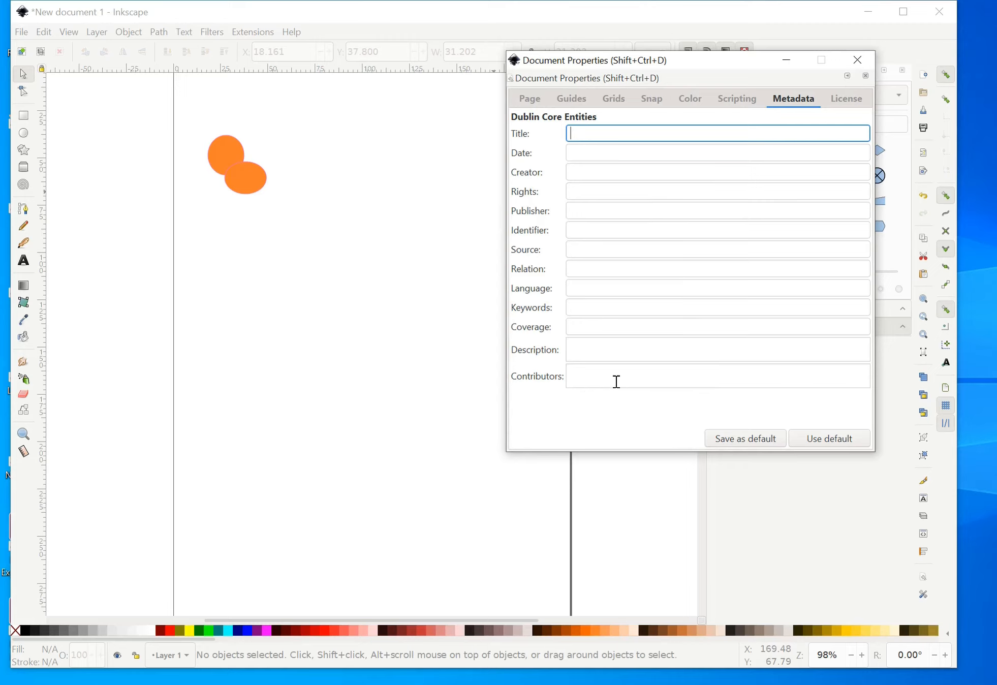
left_click(840, 102)
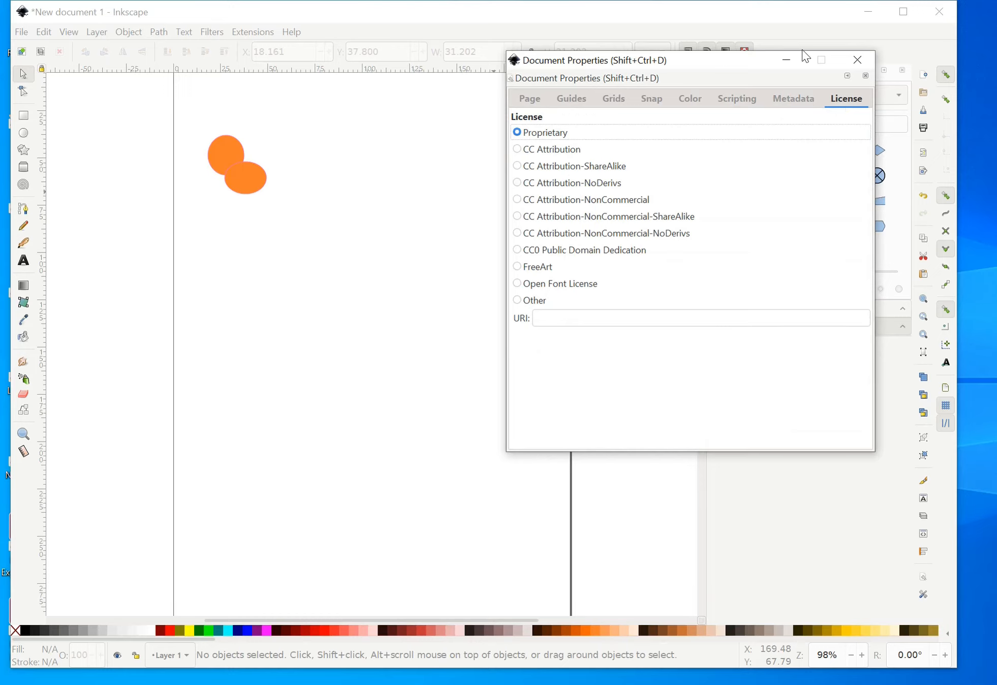
left_click(858, 61)
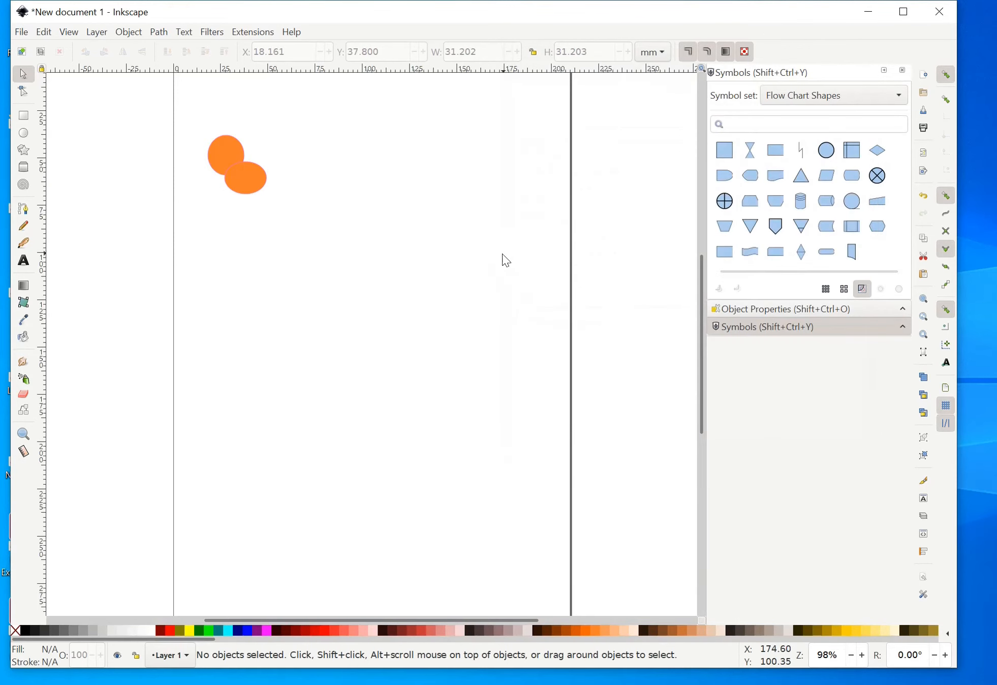